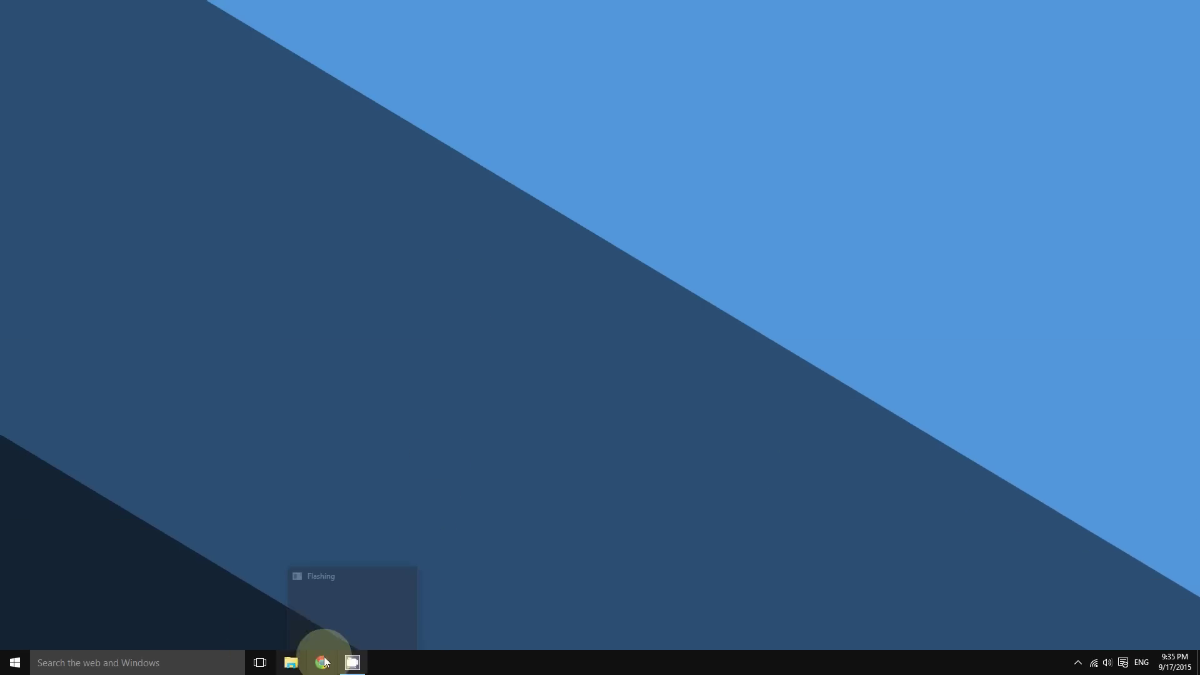
Drag on the taskbar's empty area to bring up its properties
mouse_move(483, 651)
left_mouse_down()
mouse_move(503, 557)
mouse_move(460, 662)
mouse_move(450, 592)
mouse_move(402, 664)
left_mouse_up()
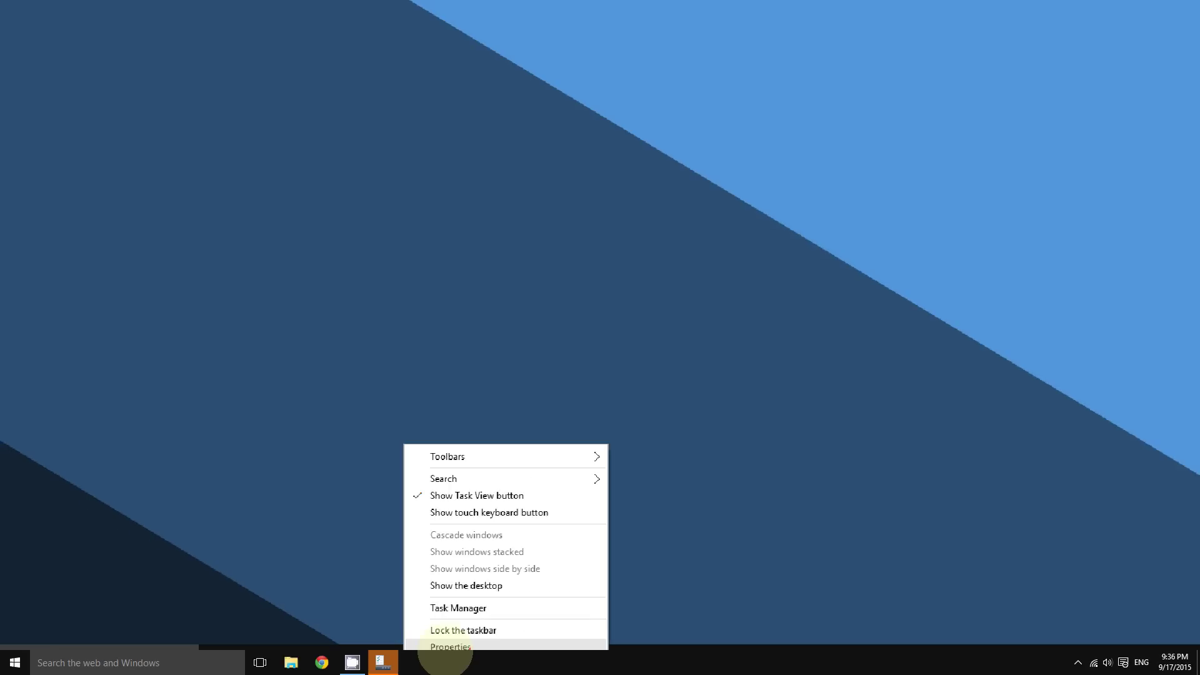
Turn on 'Use small taskbar buttons' in Taskbar and Start Menu Properties and apply it
left_click(448, 647)
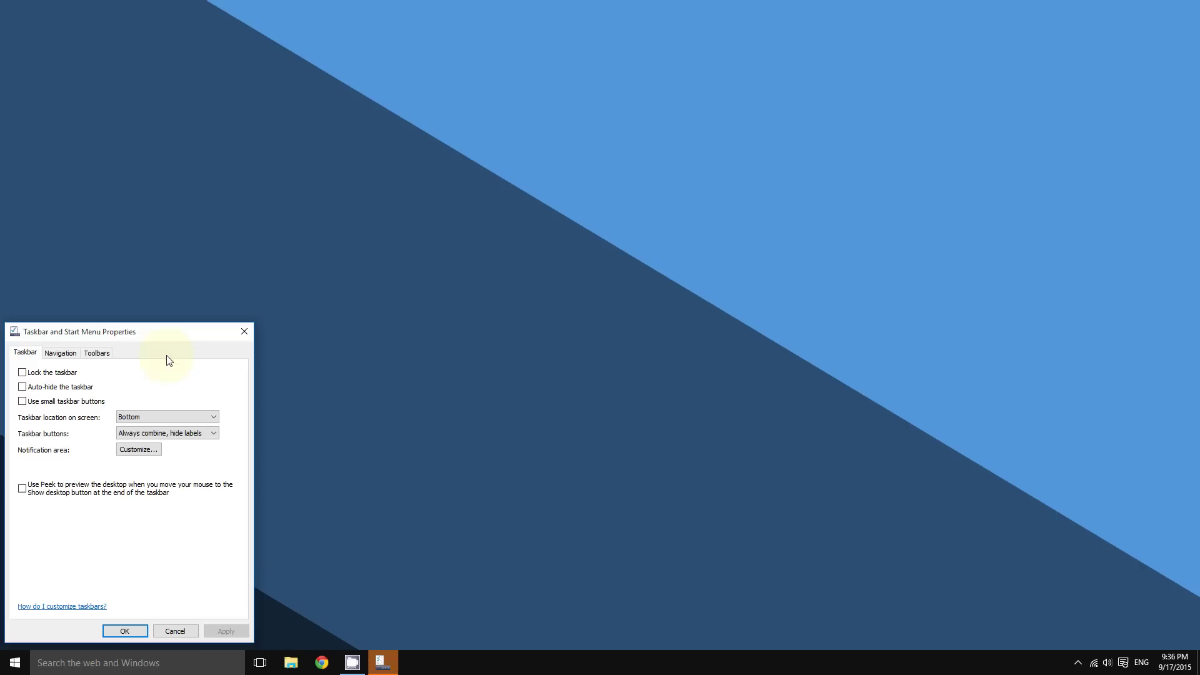
left_click_drag(161, 335, 397, 265)
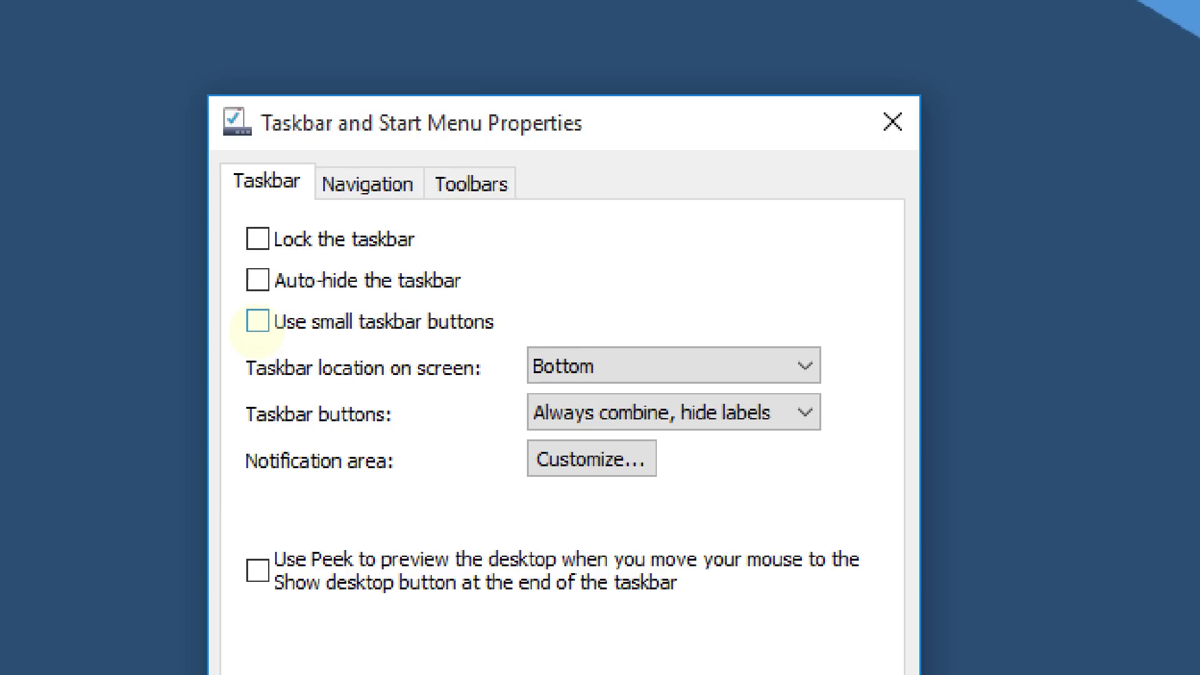
left_click(256, 329)
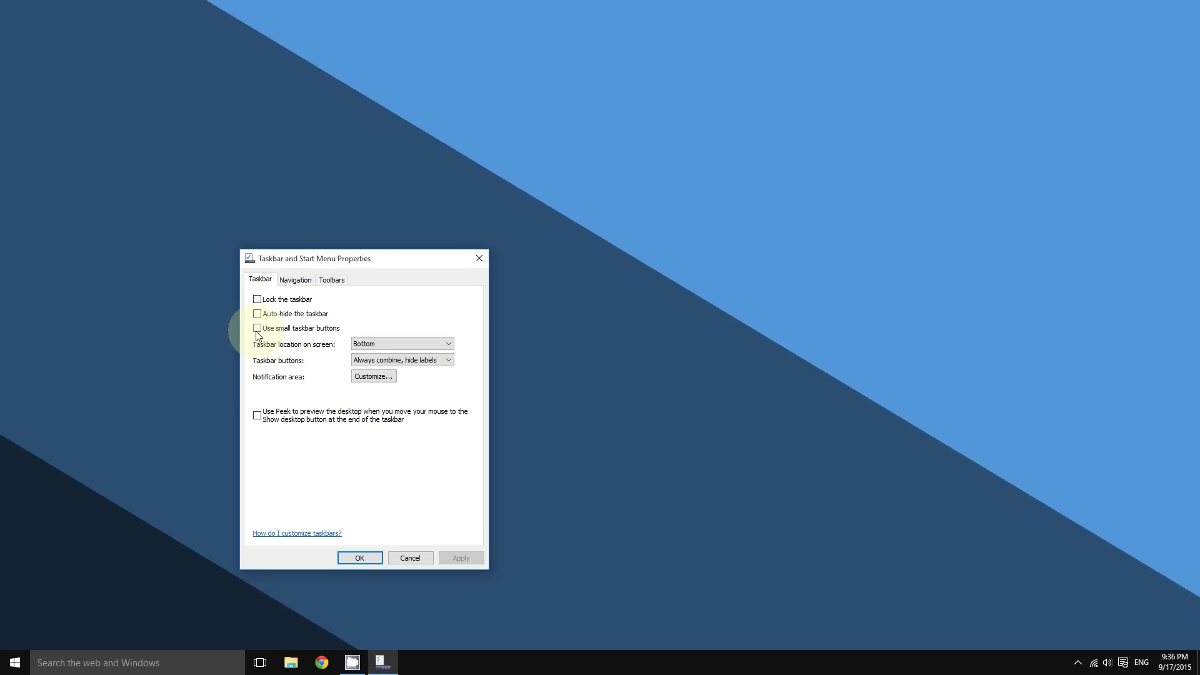
left_click(258, 328)
left_click_drag(313, 258, 316, 124)
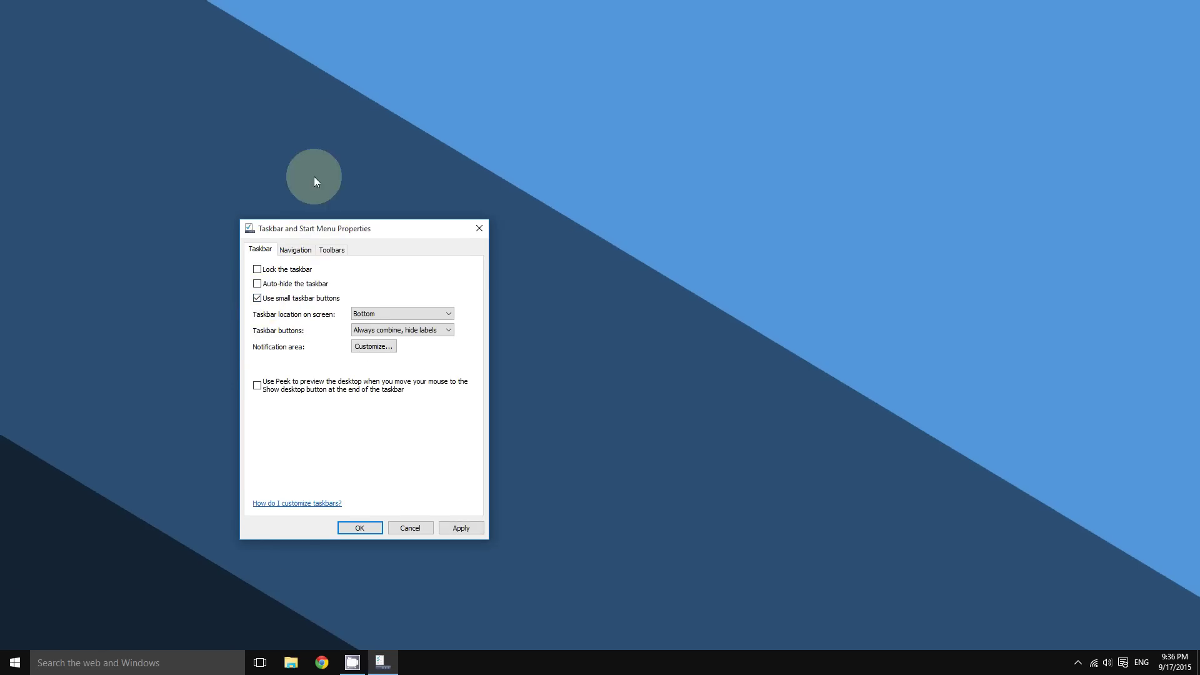
left_click(449, 426)
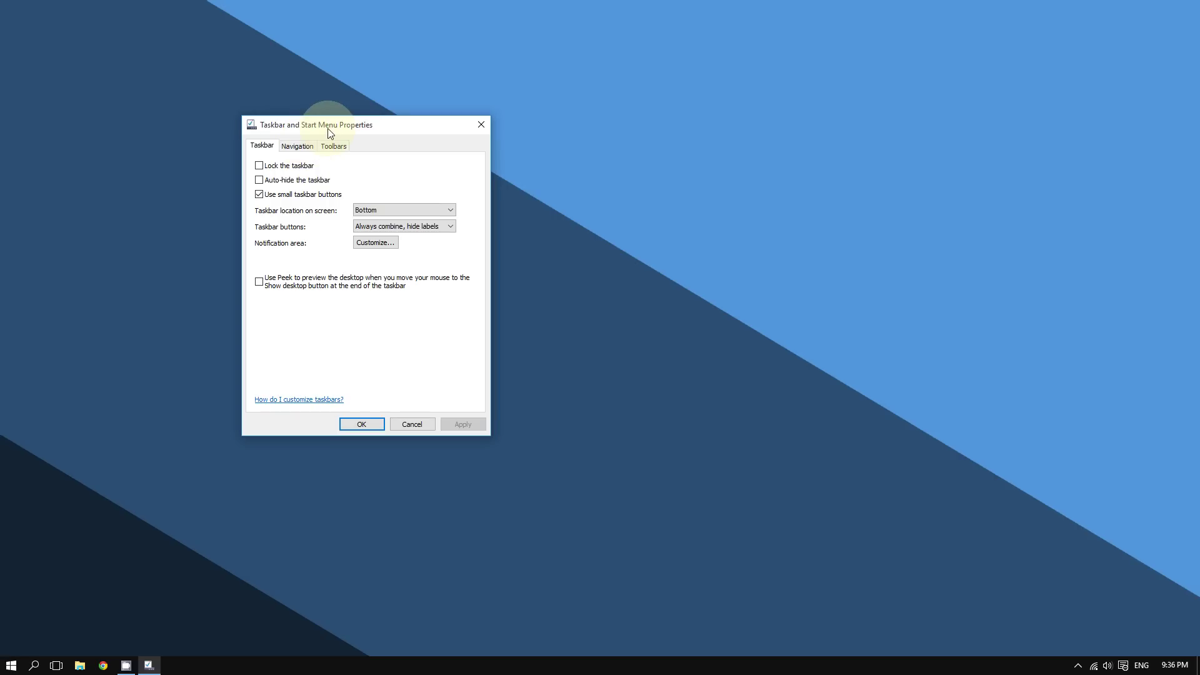
Enable 'Auto-hide the taskbar' on the Taskbar tab and apply it
left_click_drag(324, 125, 313, 145)
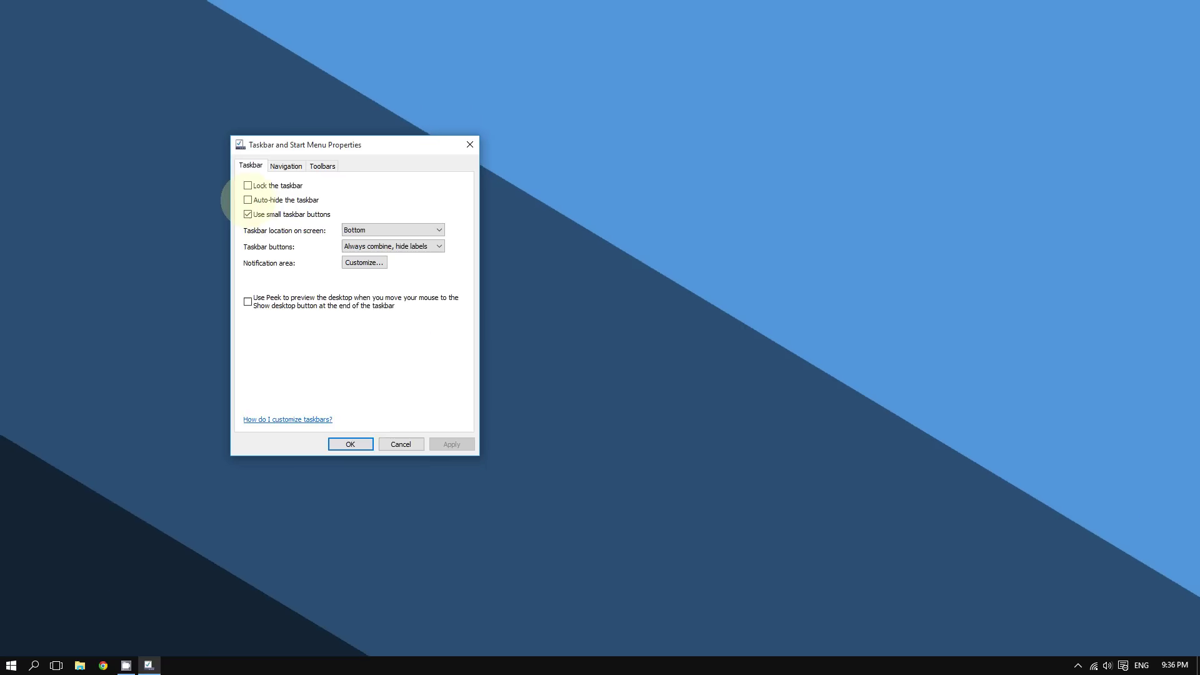
left_click(248, 200)
left_click(442, 445)
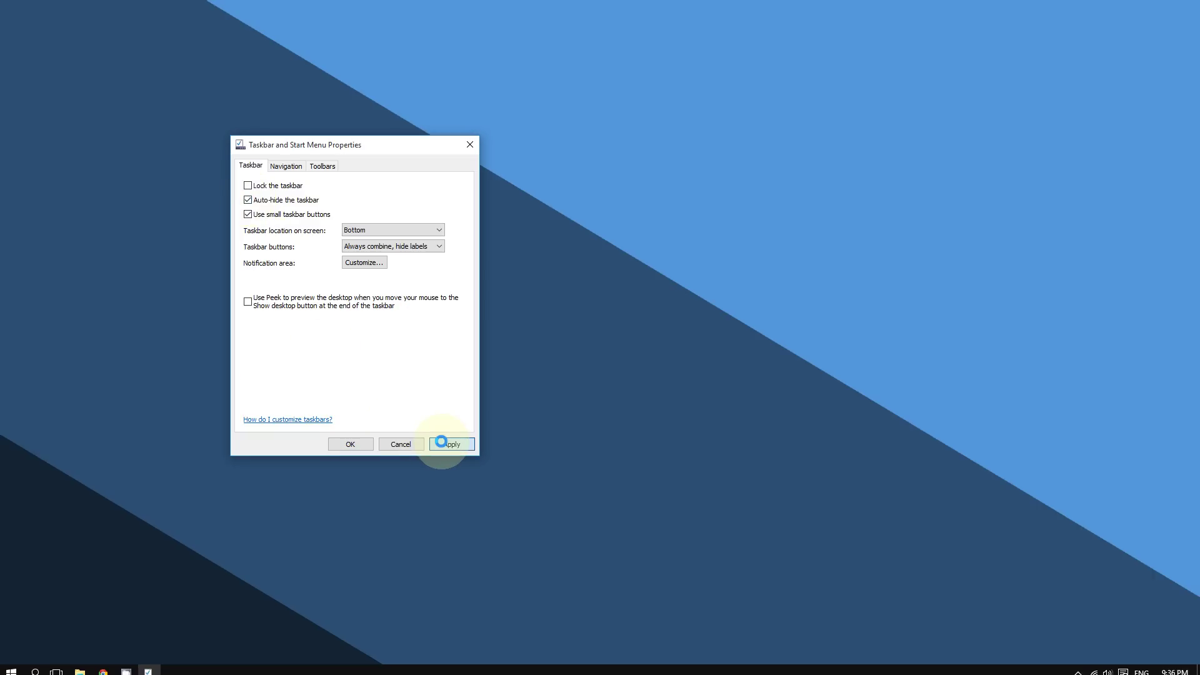